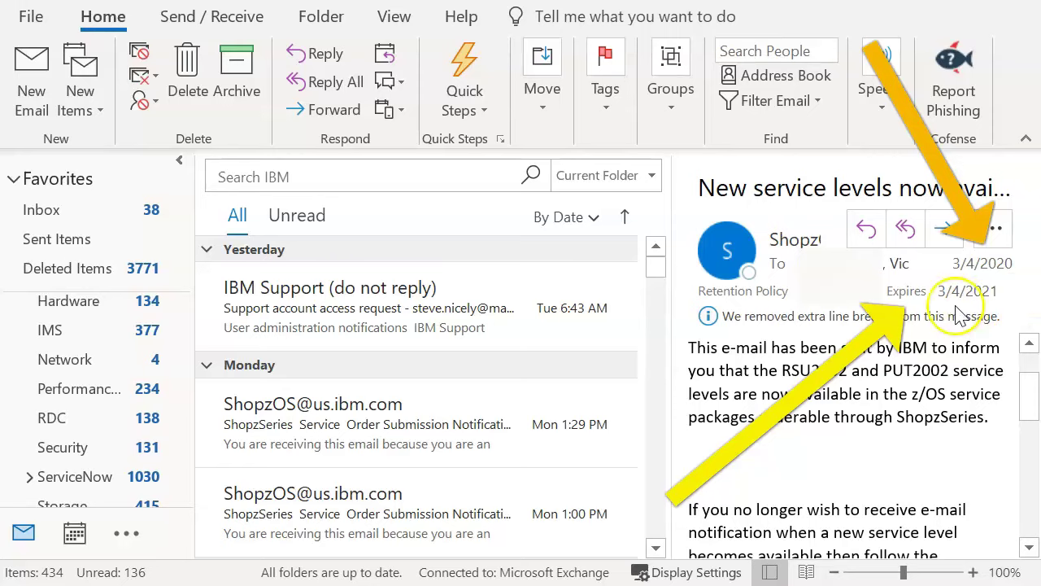
# Start Import/Export, choose Export to a file, and pick Outlook Data File (.pst) as the type.
pyautogui.click(37, 17)
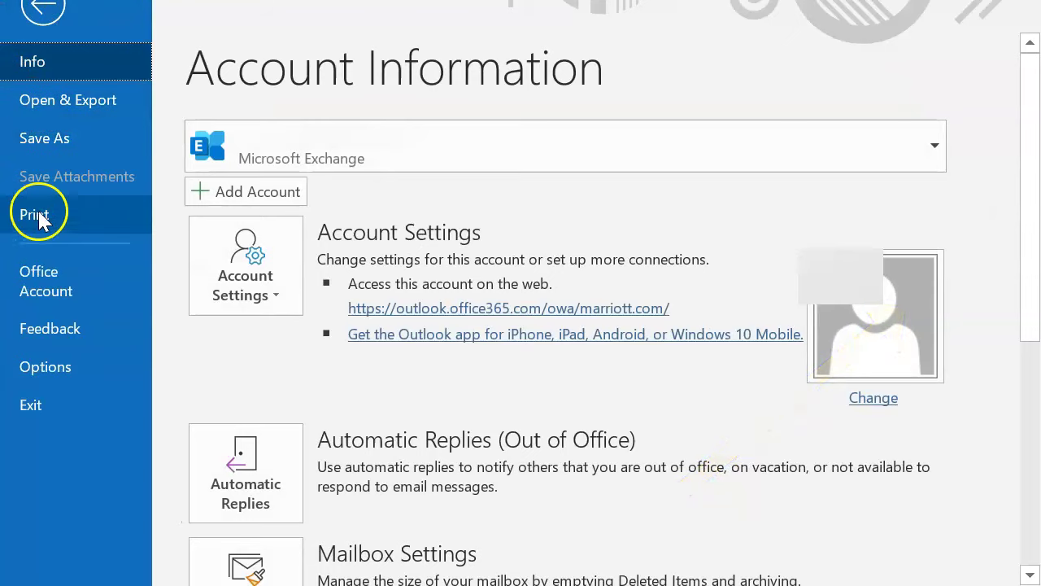
pyautogui.click(66, 98)
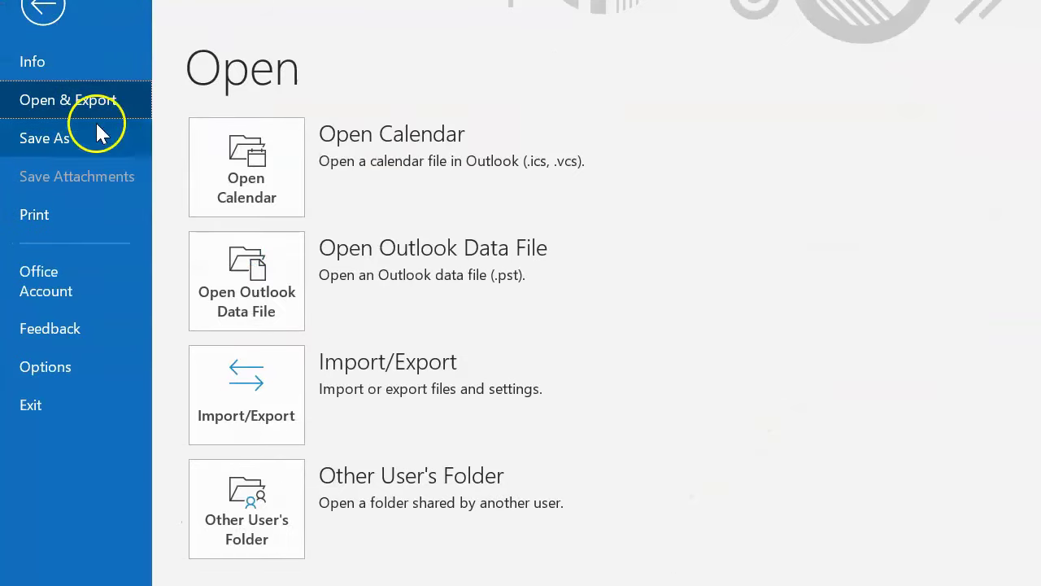
pyautogui.click(289, 386)
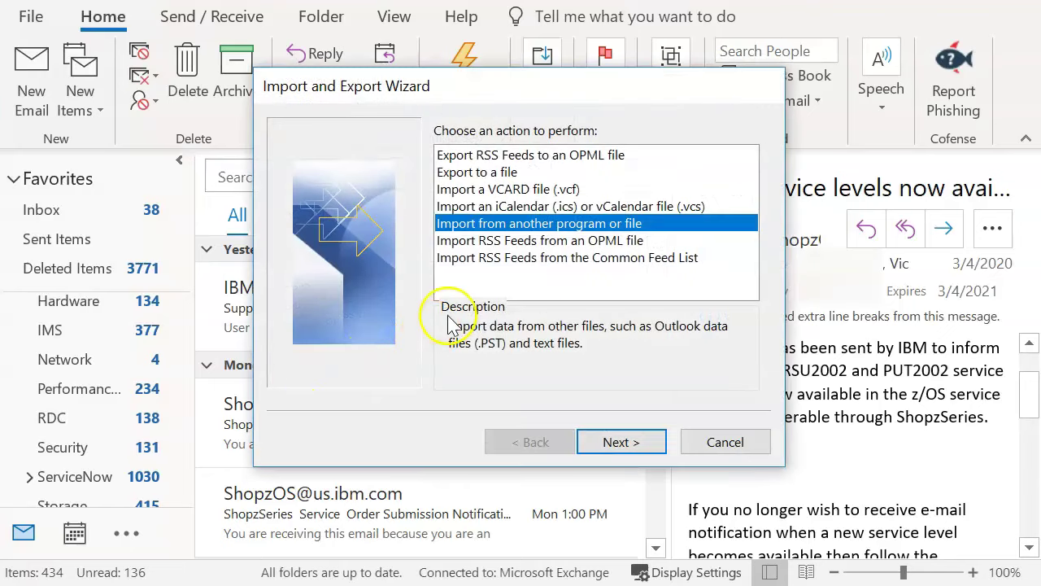
pyautogui.click(485, 176)
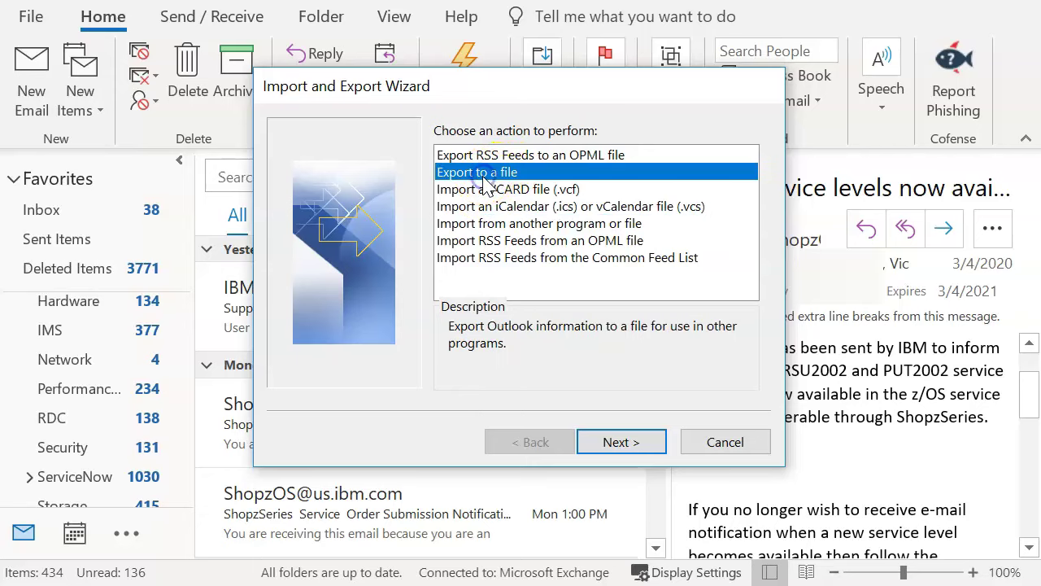
pyautogui.click(617, 457)
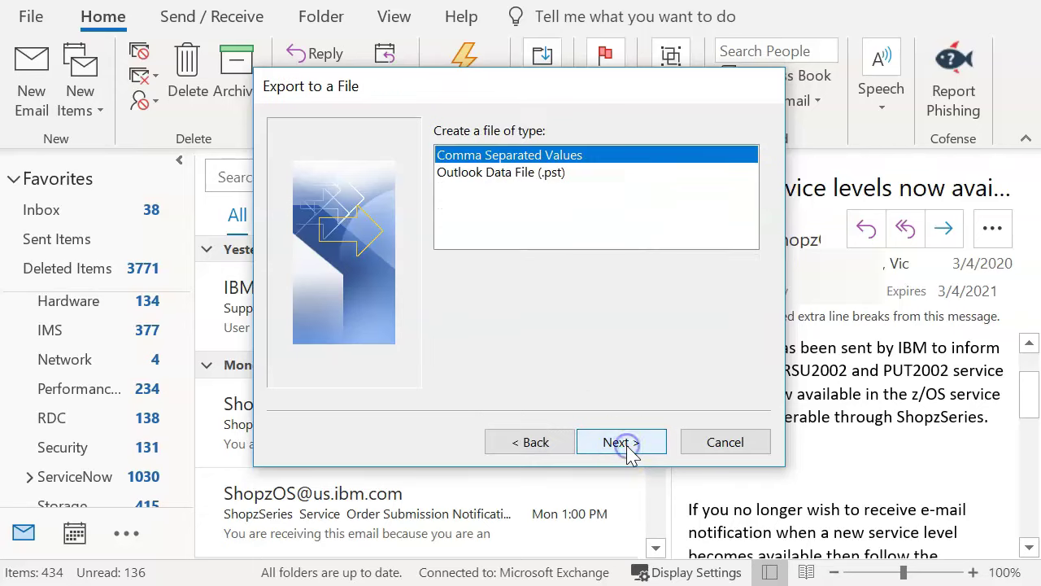
pyautogui.click(532, 176)
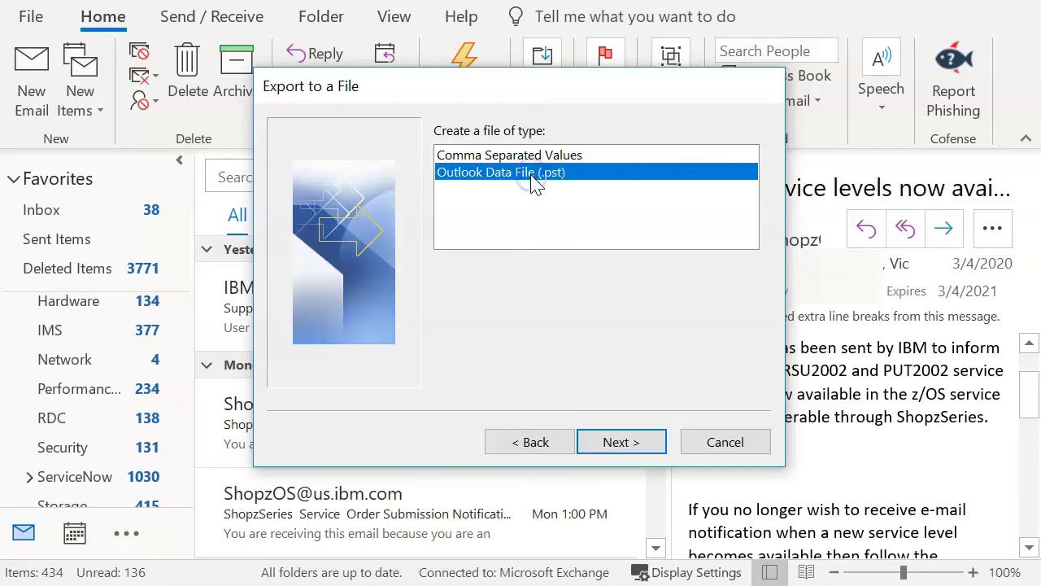
# Select the top-level mailbox account with Include subfolders ticked, leaving the filter unchanged.
pyautogui.click(640, 441)
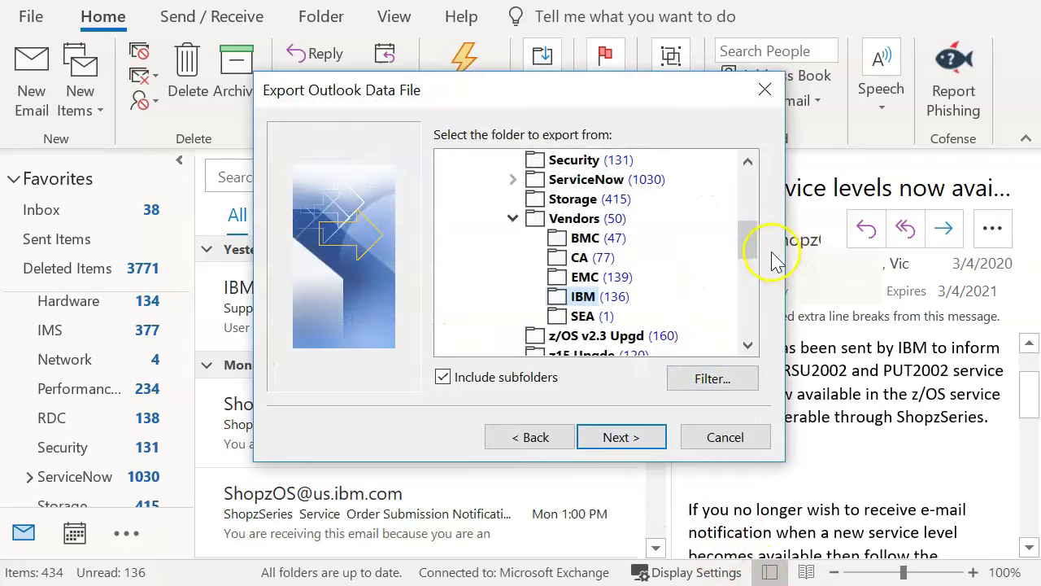
pyautogui.moveTo(749, 244); pyautogui.dragTo(749, 167)
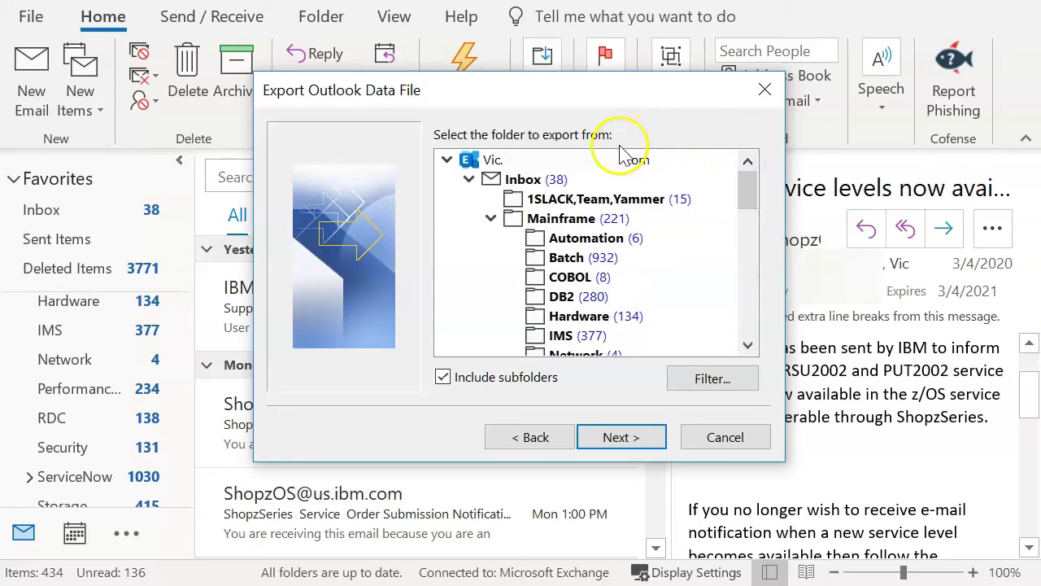
pyautogui.click(588, 162)
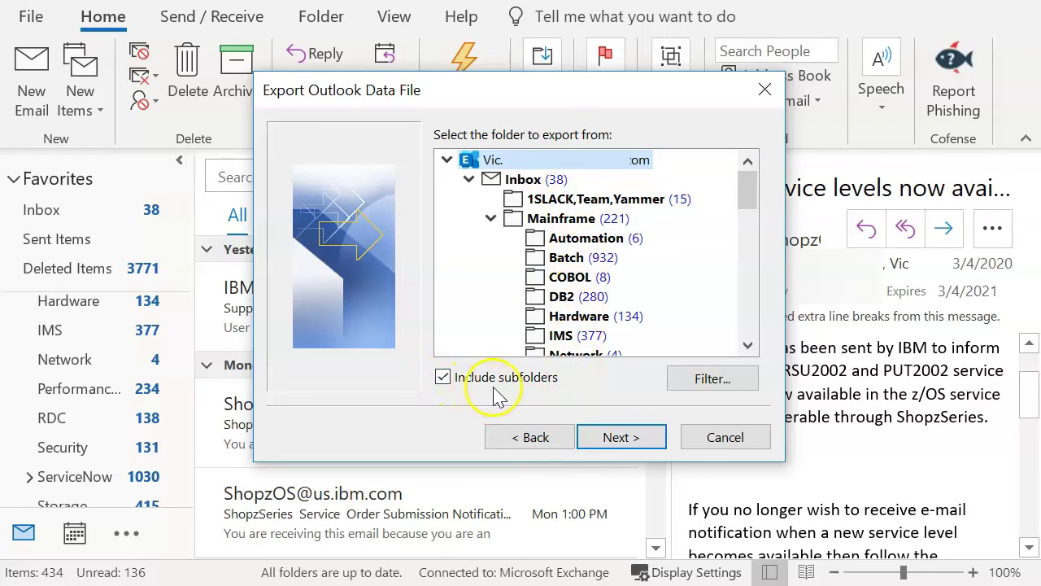
pyautogui.click(704, 386)
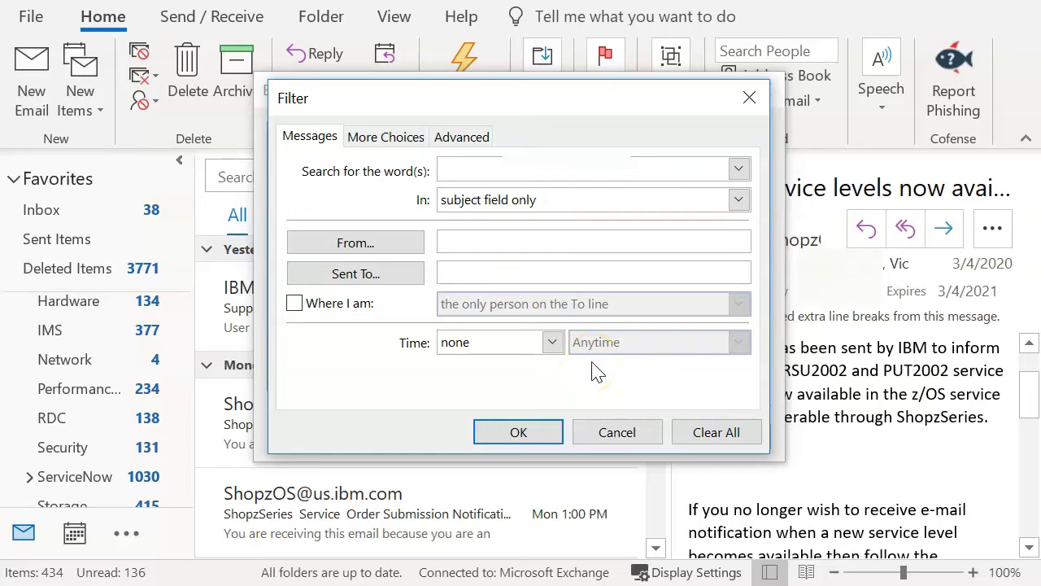
pyautogui.click(611, 432)
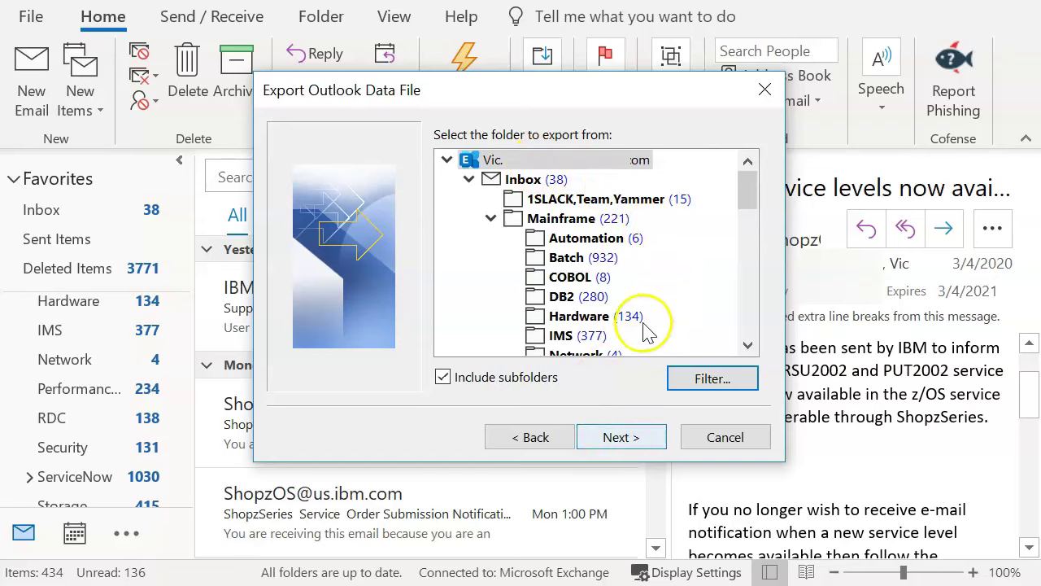
# Keep 'Replace duplicates with items exported' selected and finish the export wizard.
pyautogui.click(632, 439)
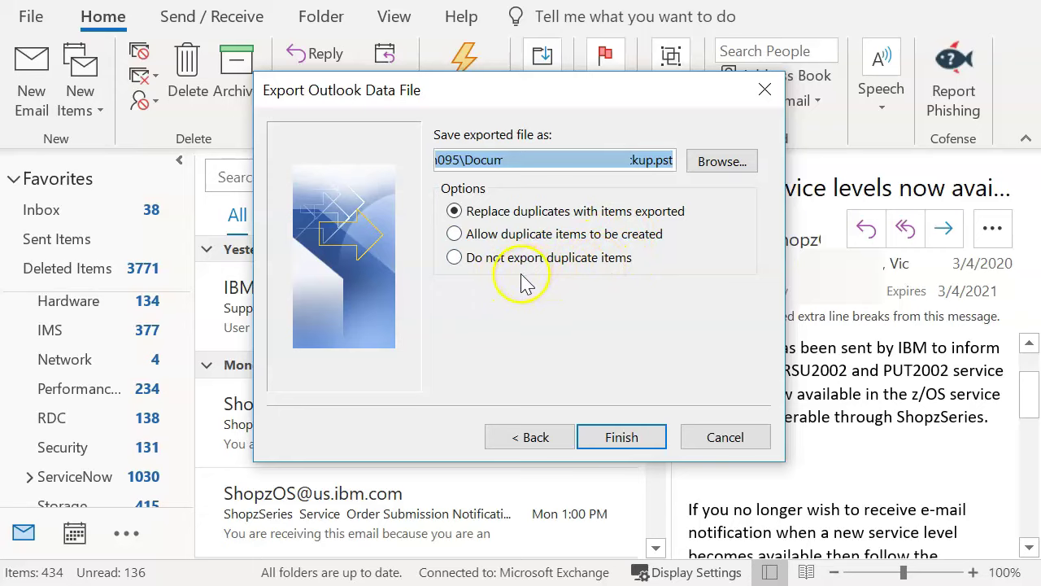
pyautogui.click(454, 259)
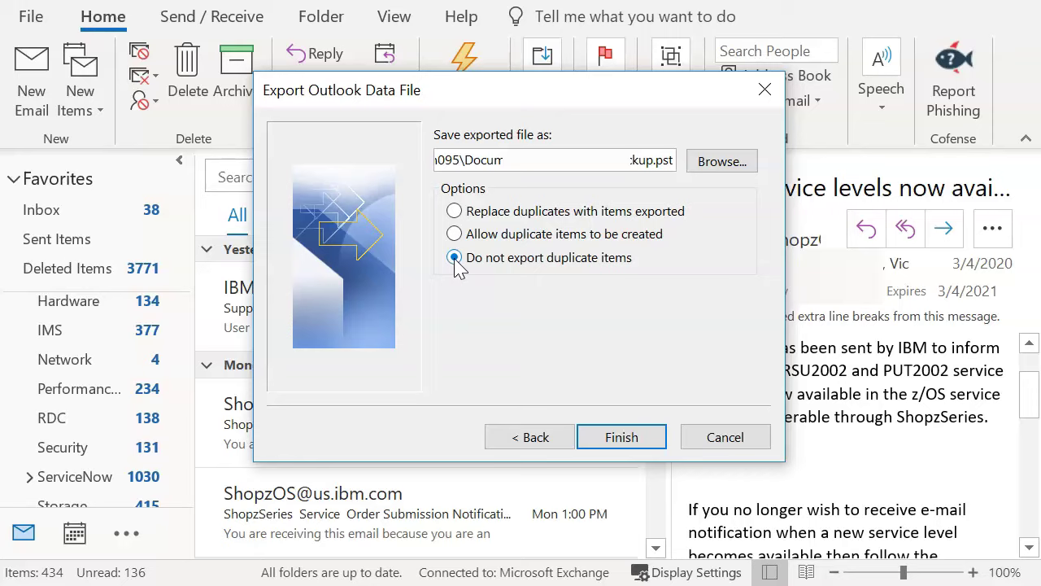
pyautogui.click(455, 212)
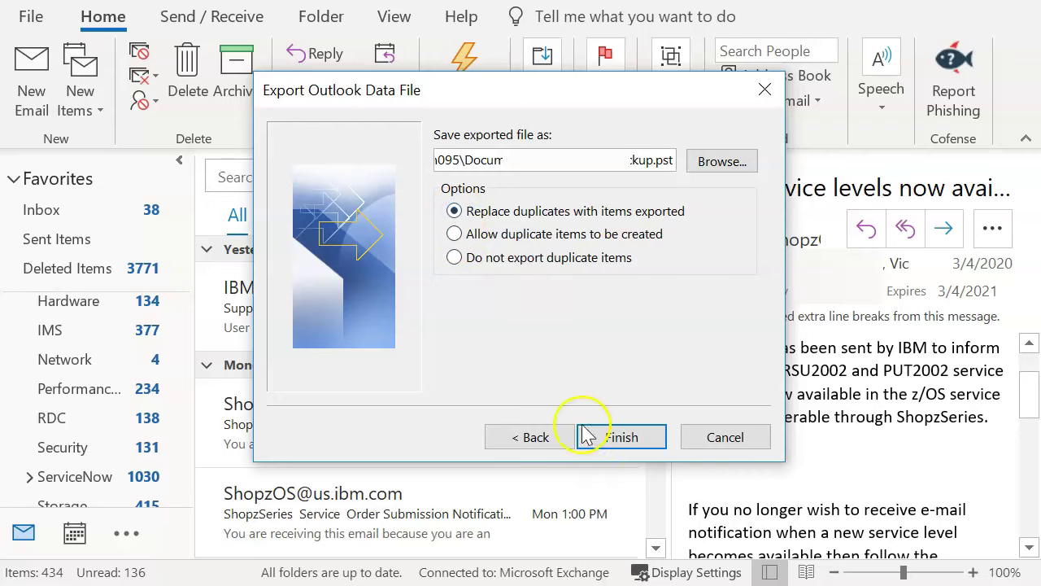
pyautogui.click(615, 446)
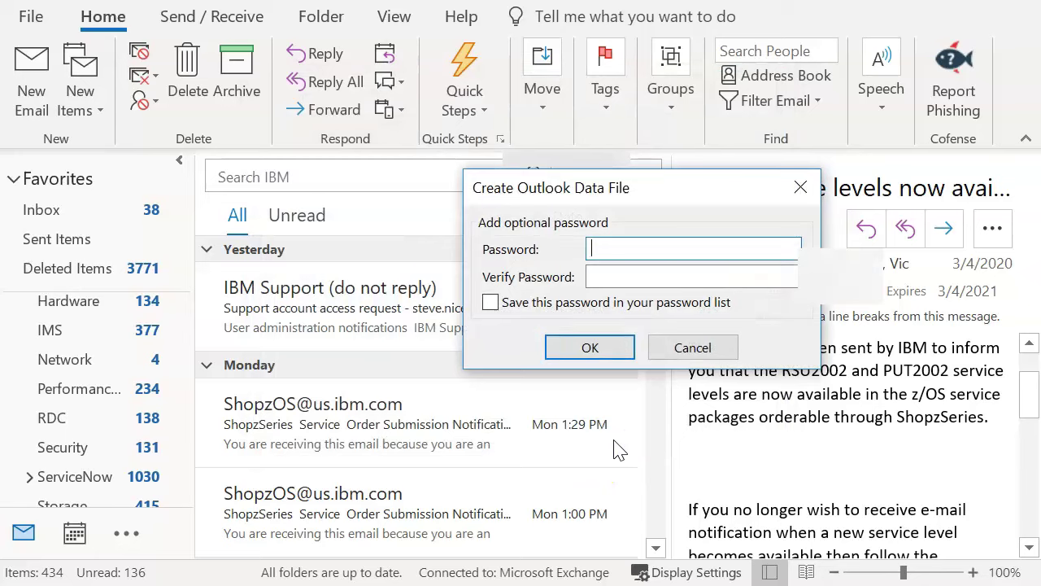
# Create the new .pst data file with no password, then scroll the folder pane.
pyautogui.click(611, 348)
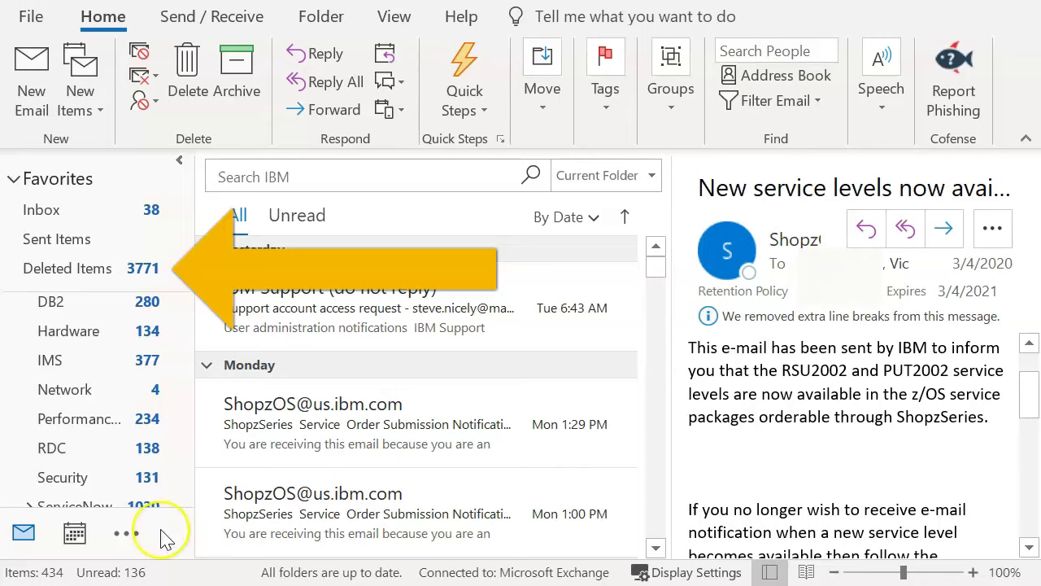
pyautogui.click(185, 366)
pyautogui.moveTo(185, 366); pyautogui.dragTo(180, 498)
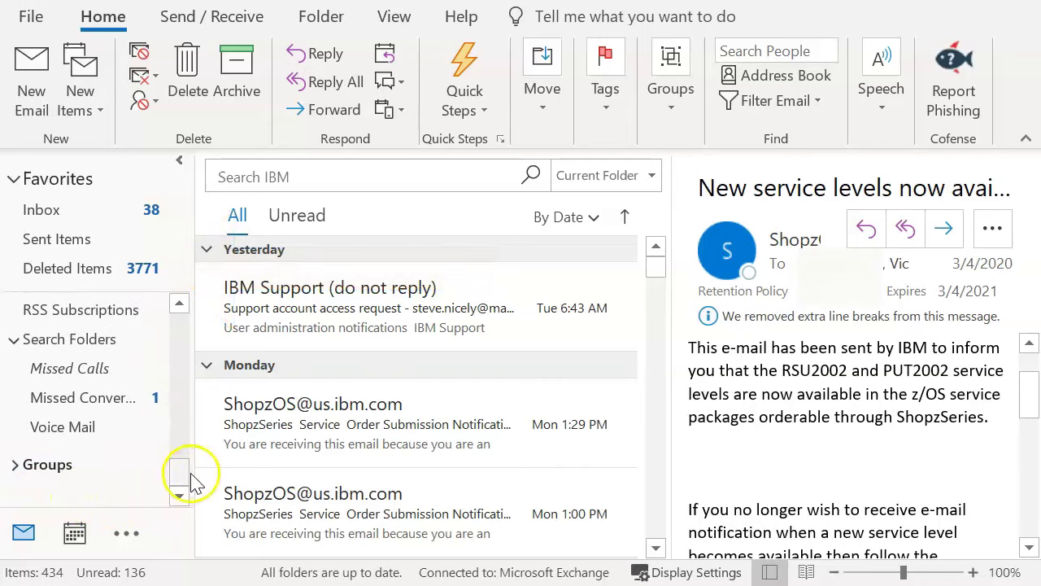
# Open backup.pst from Documents\Outlook Files as an Outlook Data File.
pyautogui.click(33, 17)
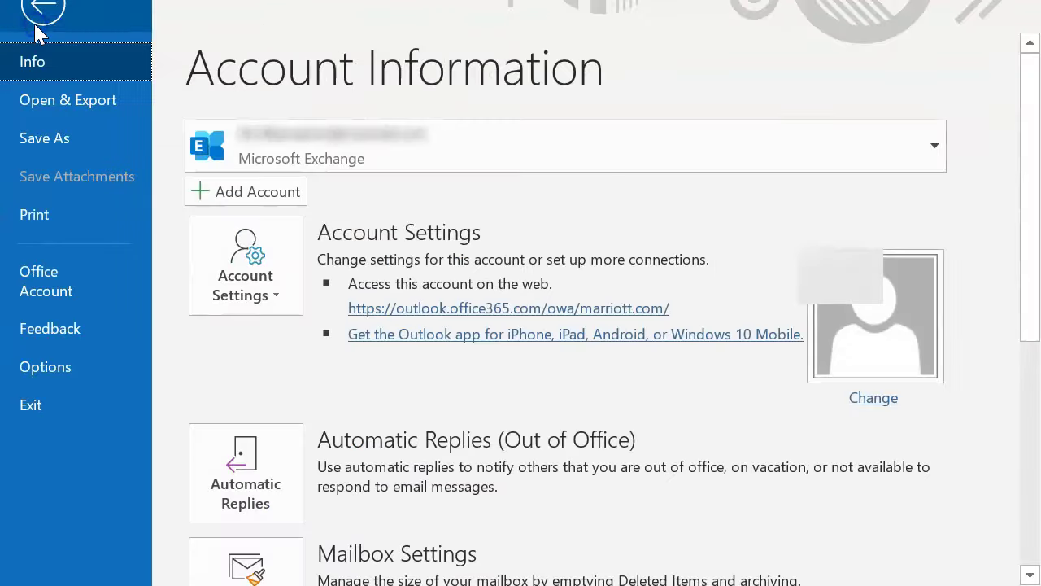
pyautogui.click(44, 98)
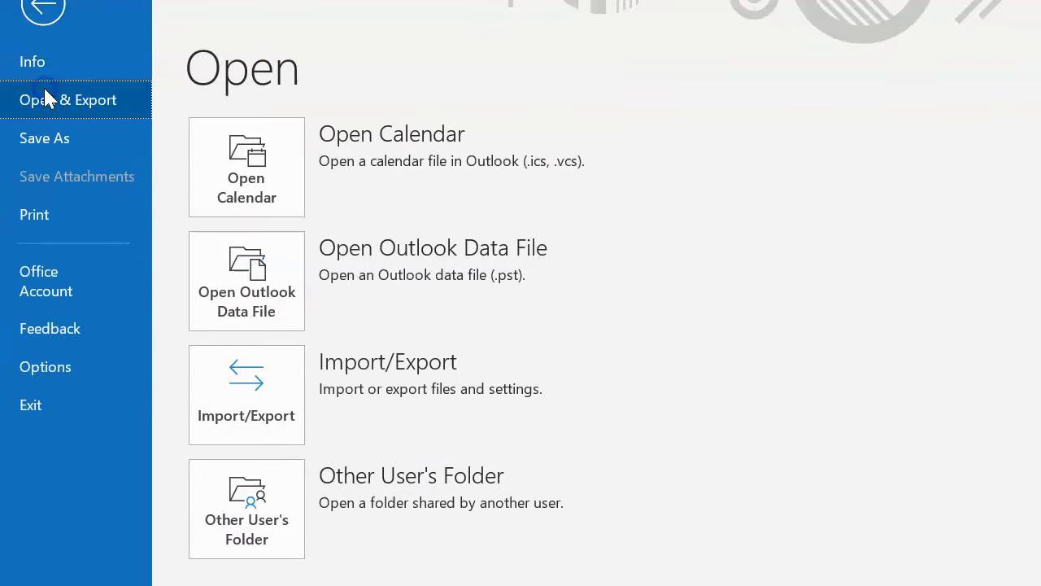
pyautogui.click(246, 305)
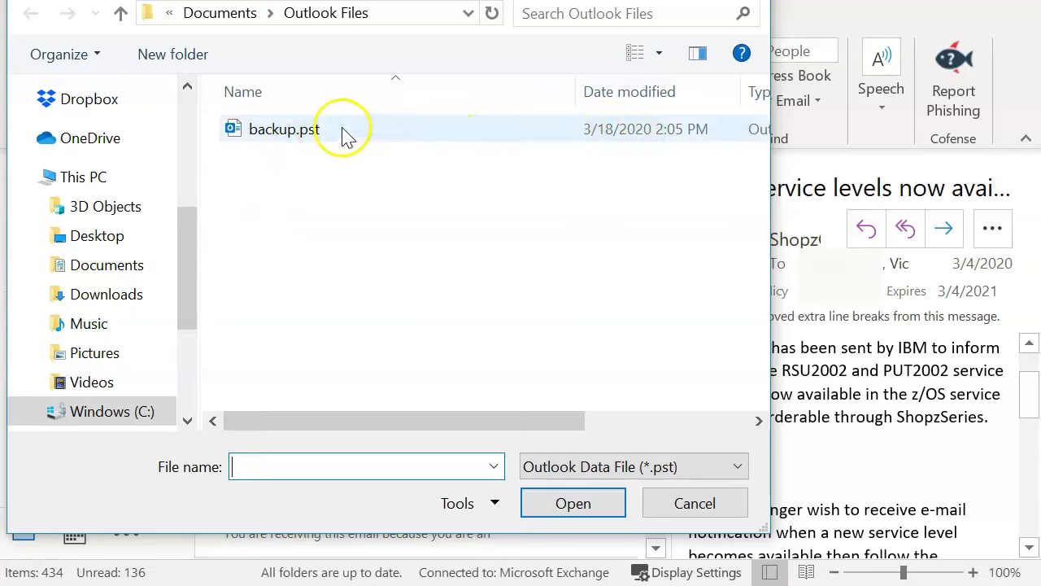
pyautogui.click(288, 133)
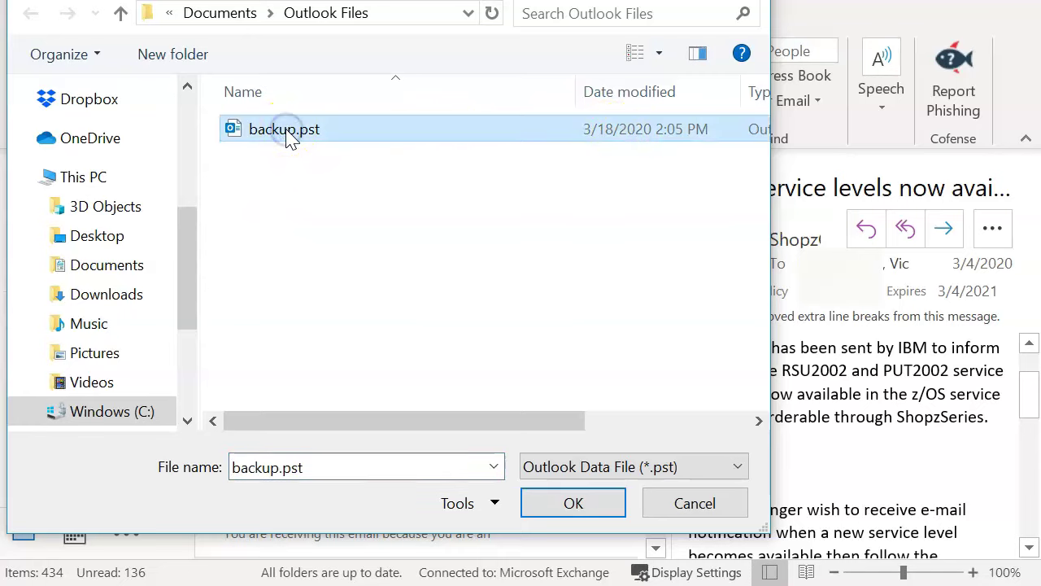
pyautogui.click(550, 502)
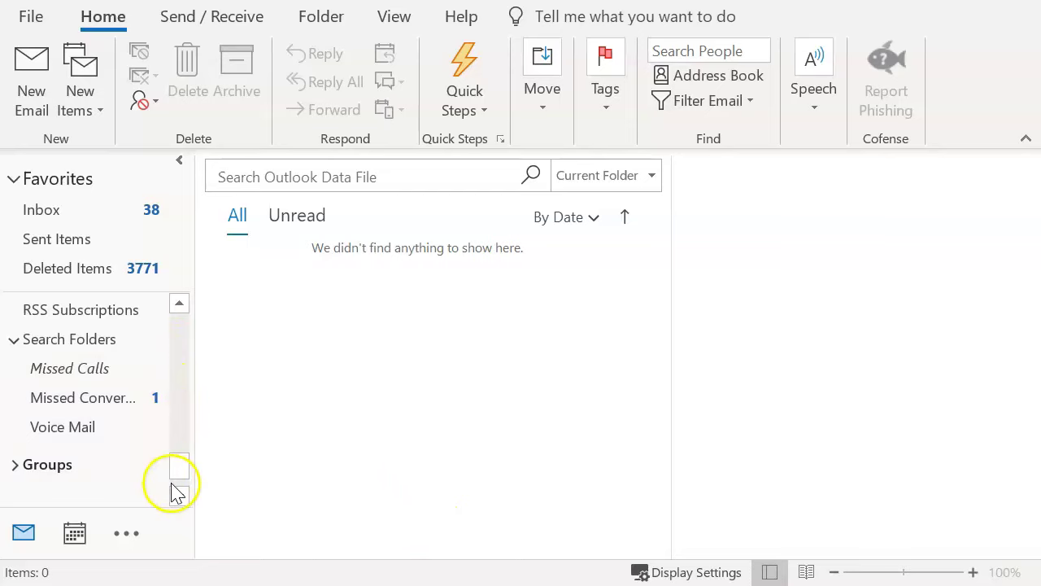
# Expand the Outlook Data File and its Inbox to list the exported folders and Inbox subfolders.
pyautogui.click(176, 495)
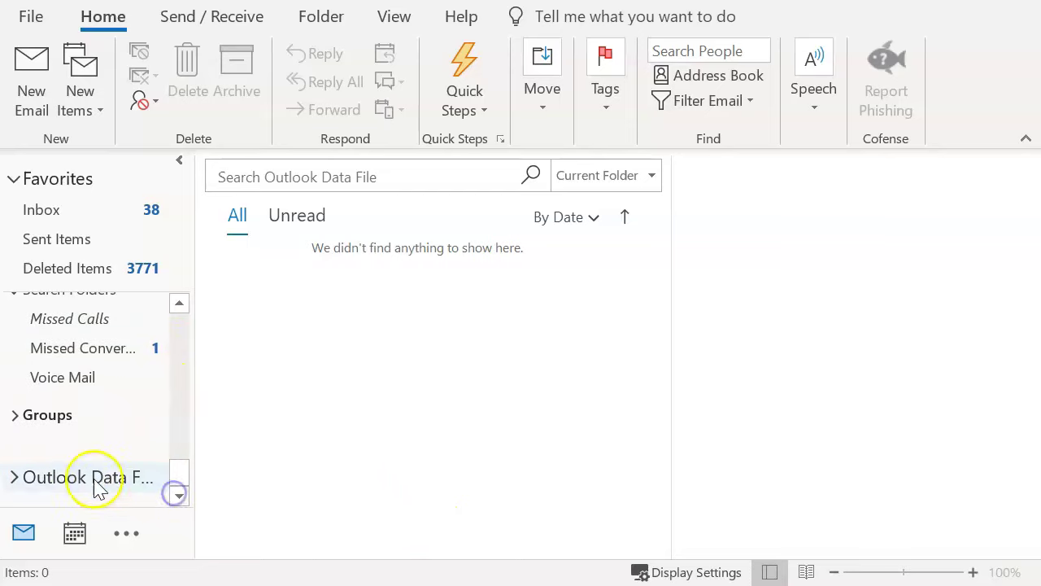
pyautogui.click(12, 477)
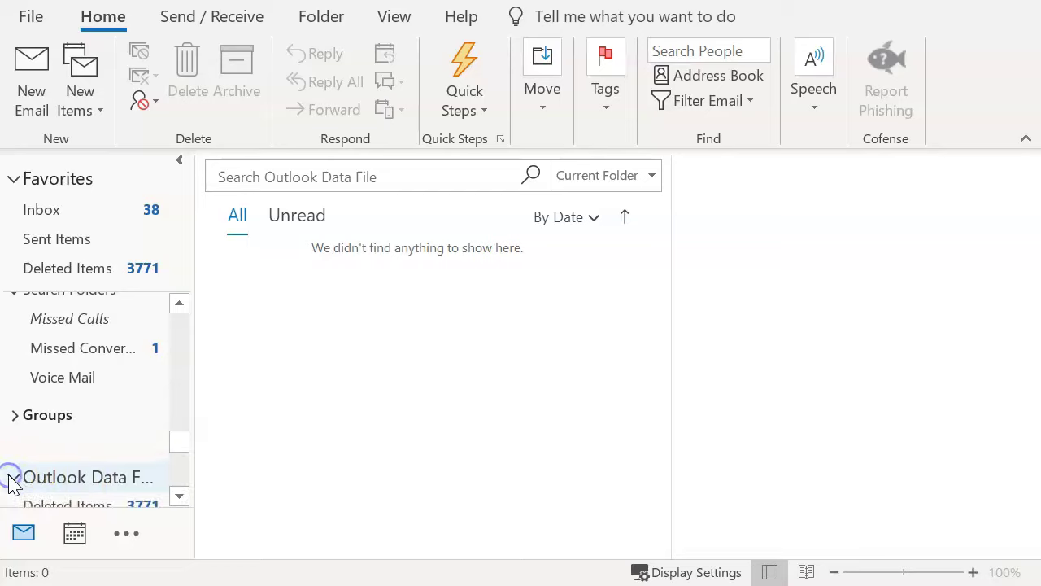
pyautogui.click(179, 497)
pyautogui.click(179, 497)
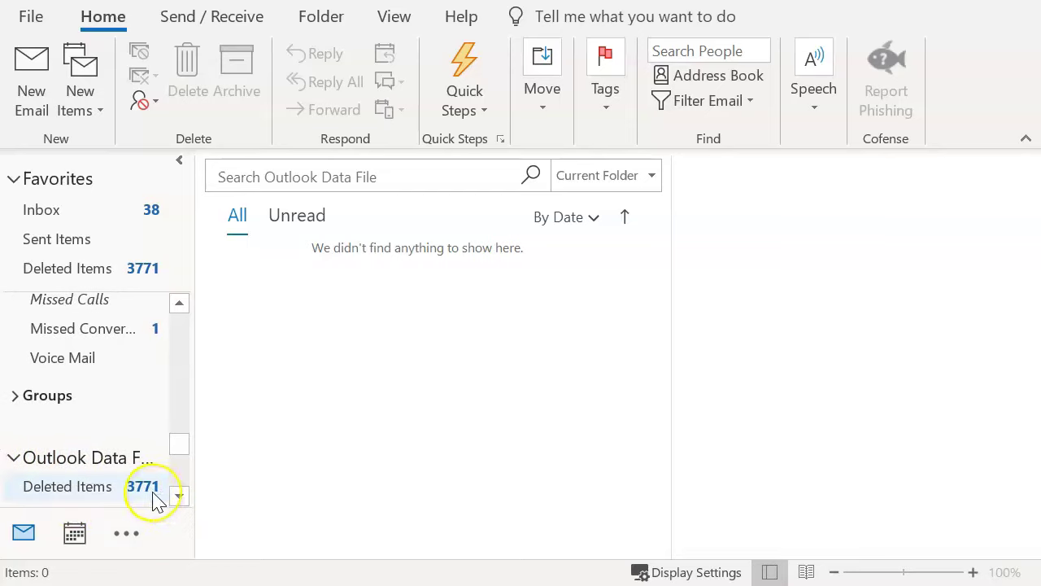
pyautogui.click(178, 498)
pyautogui.click(179, 498)
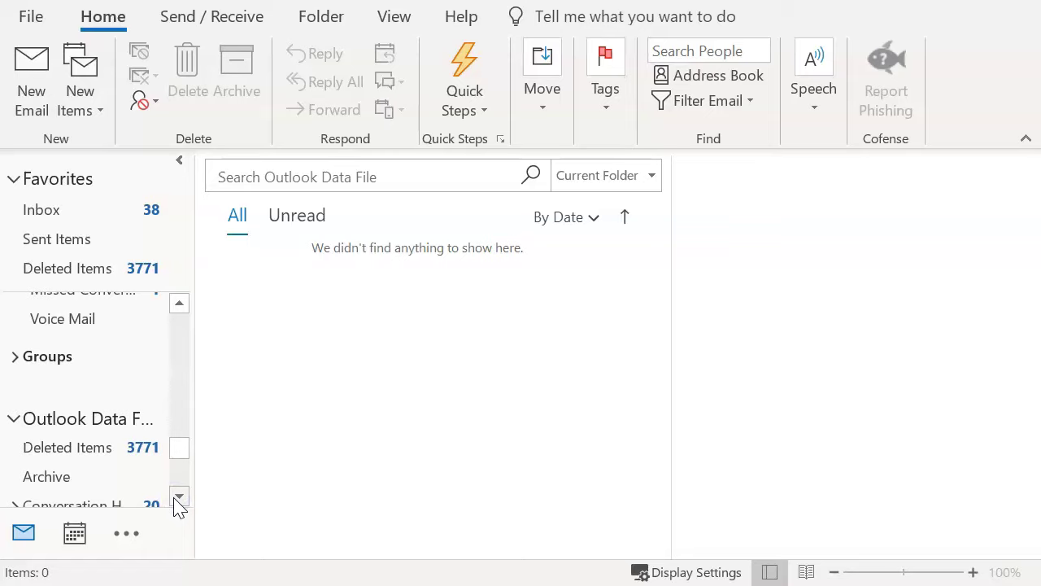
pyautogui.click(179, 498)
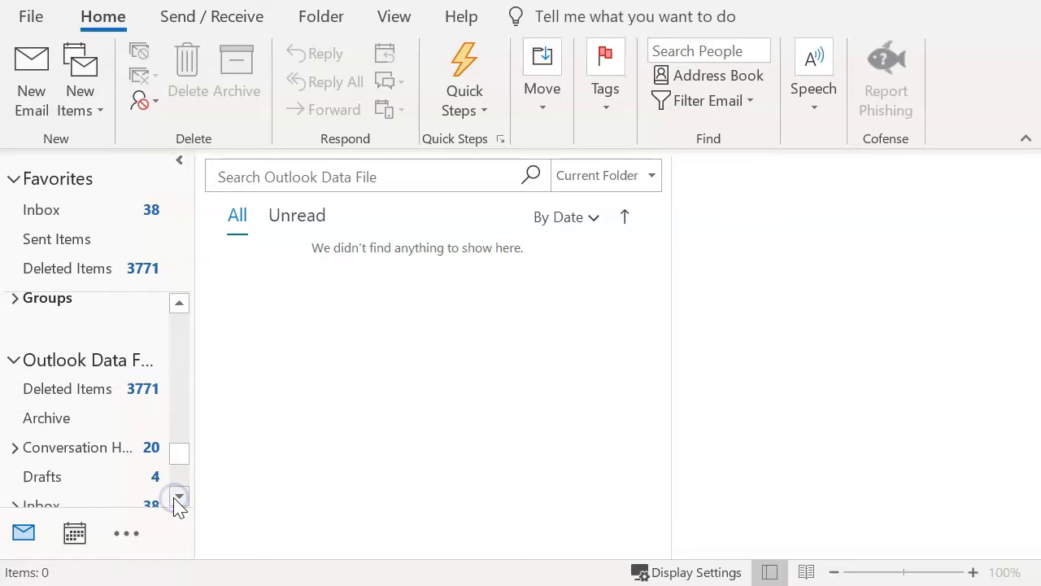
pyautogui.click(179, 497)
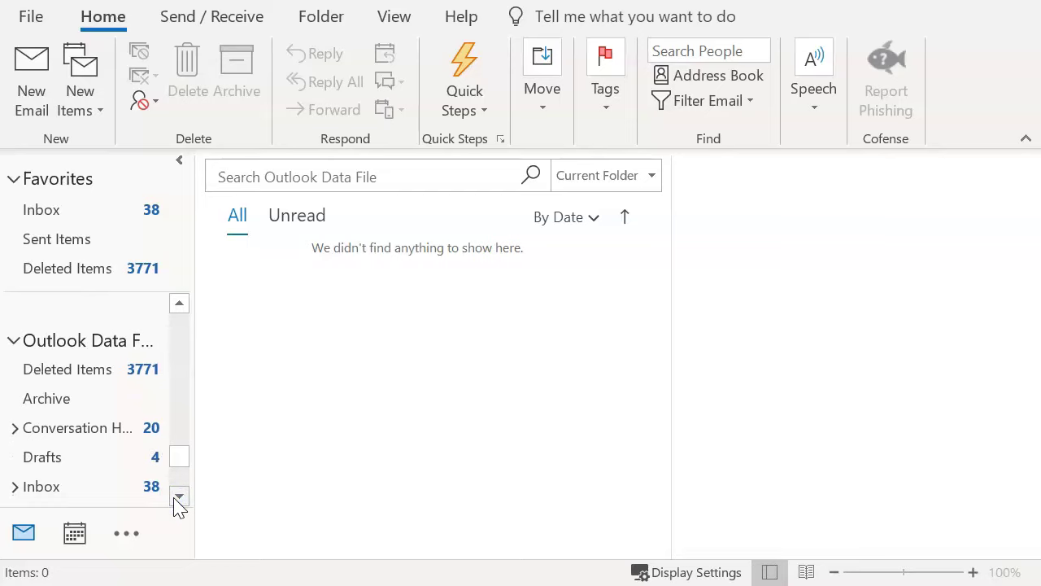
pyautogui.click(179, 498)
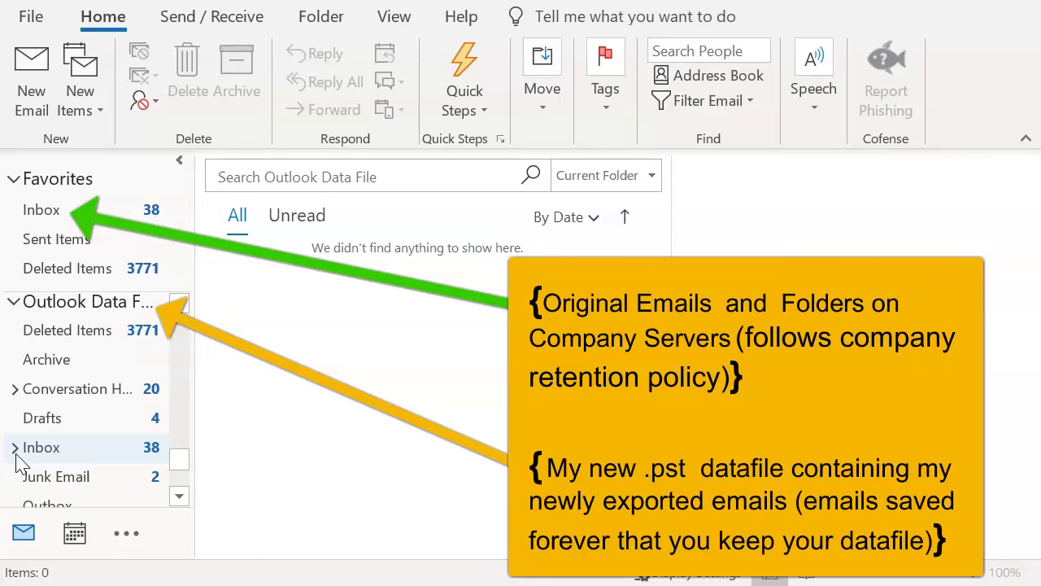
pyautogui.click(15, 450)
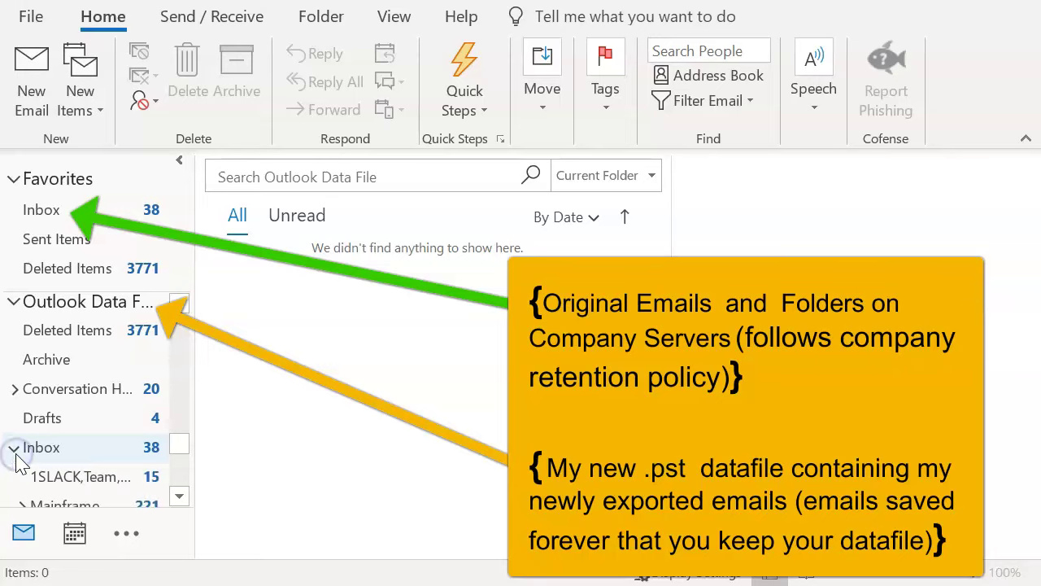